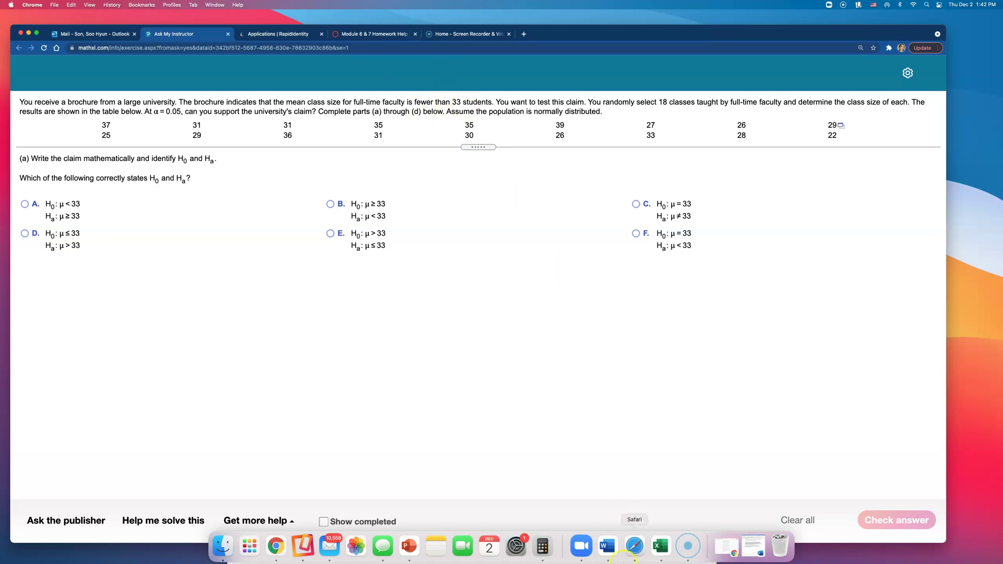
- Delete the old np checks and proportion calculation from the Word notes
{"action": "left_click", "coordinate": [606, 546]}
{"action": "left_click_drag", "start_coordinate": [579, 316], "coordinate": [259, 272]}
{"action": "key", "text": "BackSpace"}
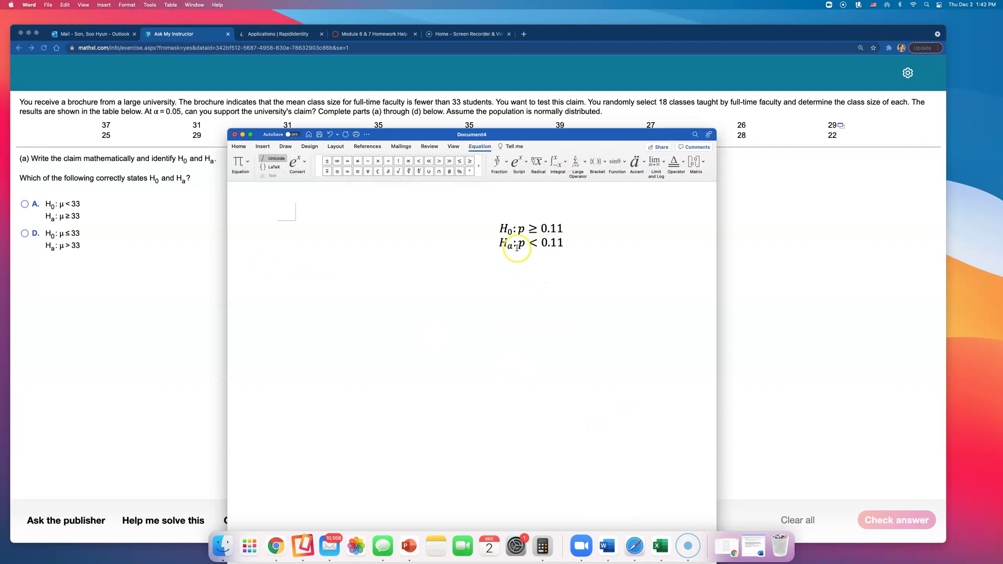
- Strip p and 0.11 from both hypotheses and write μ < 33 as the alternative
{"action": "left_click", "coordinate": [518, 242]}
{"action": "key", "text": "BackSpace"}
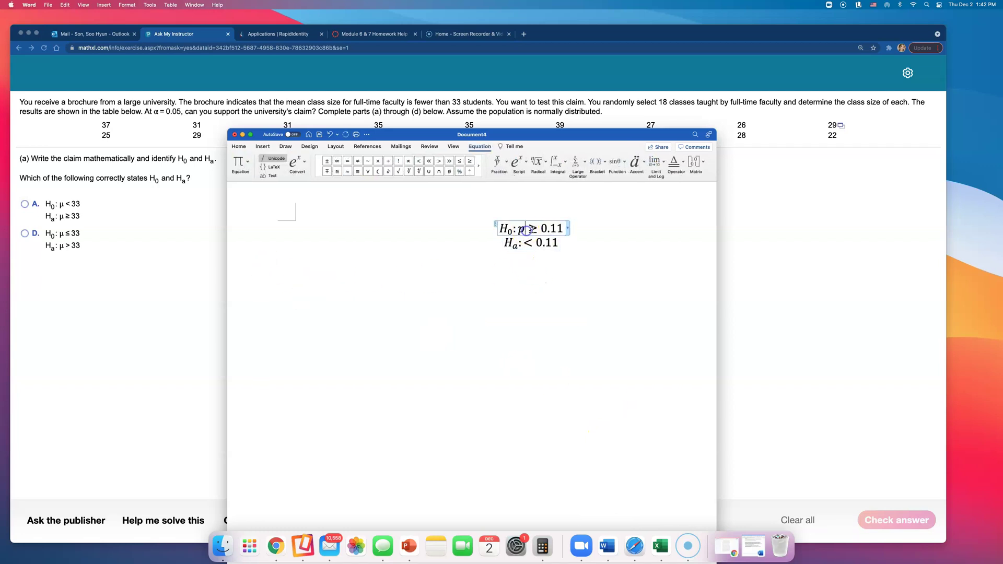
{"action": "left_click", "coordinate": [527, 229]}
{"action": "key", "text": "BackSpace"}
{"action": "key", "text": "BackSpace"}
{"action": "key", "text": "BackSpace"}
{"action": "key", "text": "BackSpace"}
{"action": "key", "text": "BackSpace"}
{"action": "left_click", "coordinate": [559, 243]}
{"action": "key", "text": "BackSpace"}
{"action": "key", "text": "BackSpace"}
{"action": "key", "text": "BackSpace"}
{"action": "key", "text": "BackSpace"}
{"action": "left_click", "coordinate": [538, 244]}
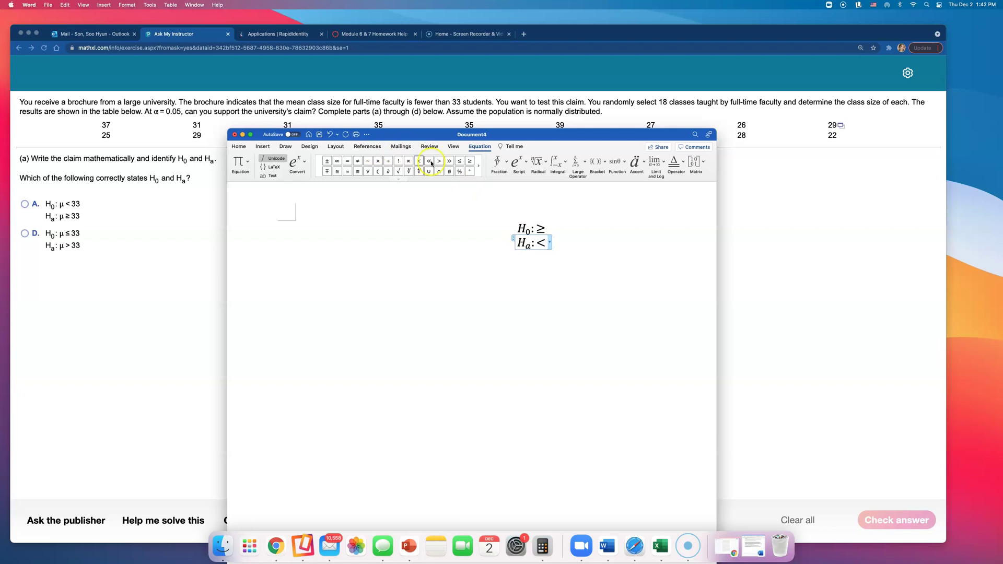
{"action": "left_click", "coordinate": [402, 180]}
{"action": "left_click", "coordinate": [402, 273]}
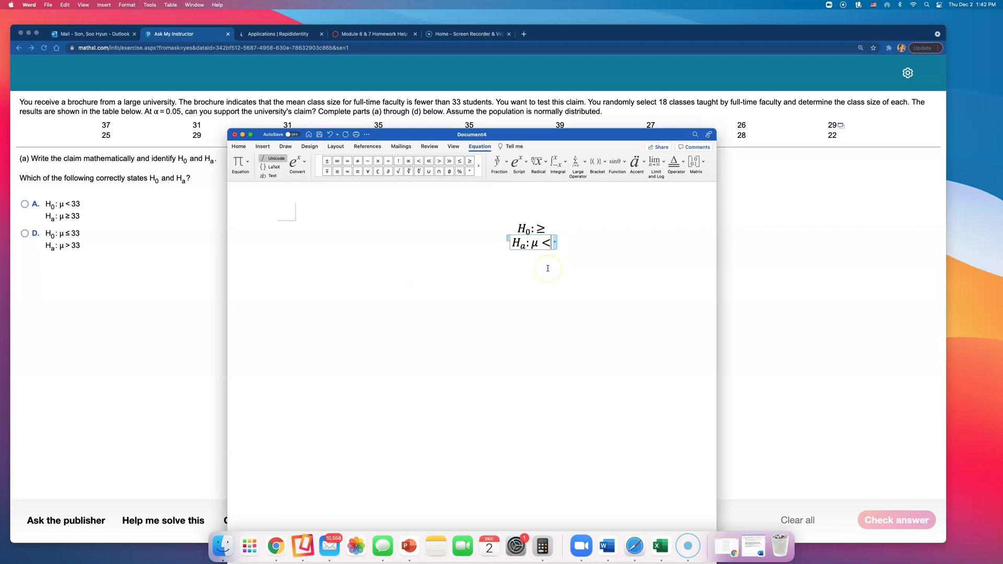
{"action": "type", "text": "33"}
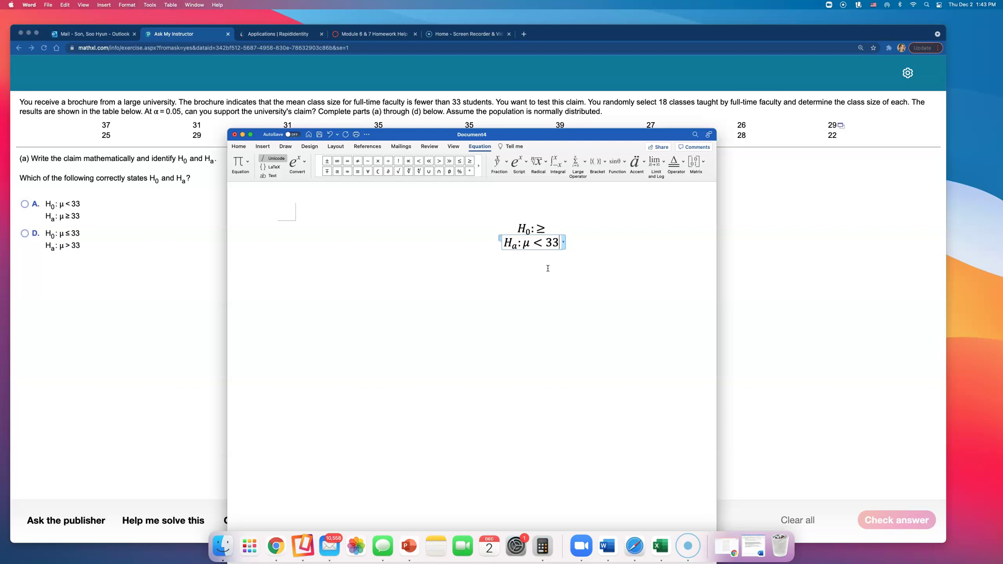
- Copy μ into the null hypothesis to make H0: μ ≥ 33, then move Word aside
{"action": "double_click", "coordinate": [525, 248]}
{"action": "key", "text": "super+c"}
{"action": "left_click", "coordinate": [528, 246]}
{"action": "key", "text": "Up"}
{"action": "key", "text": "super+v"}
{"action": "left_click", "coordinate": [538, 270]}
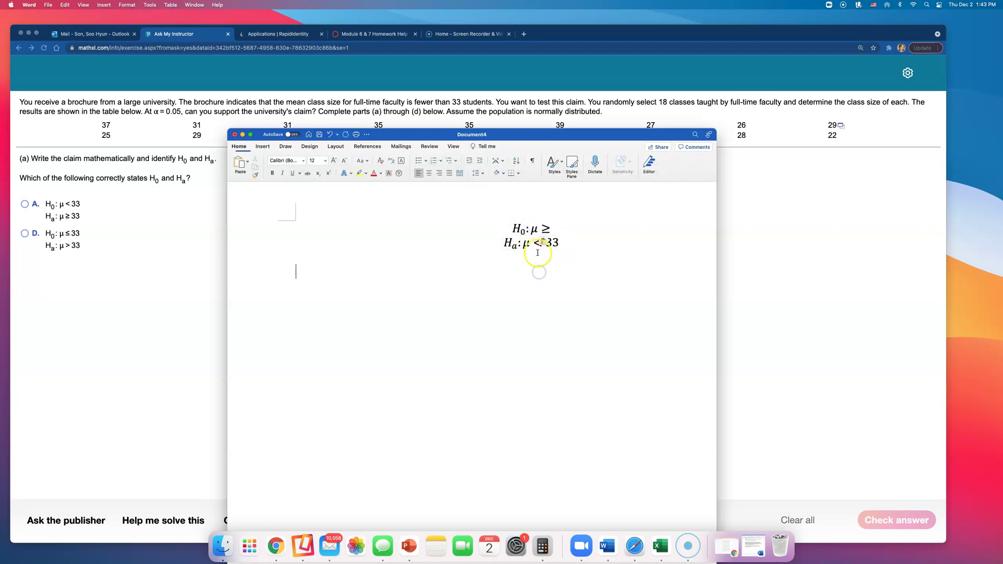
{"action": "left_click", "coordinate": [549, 230]}
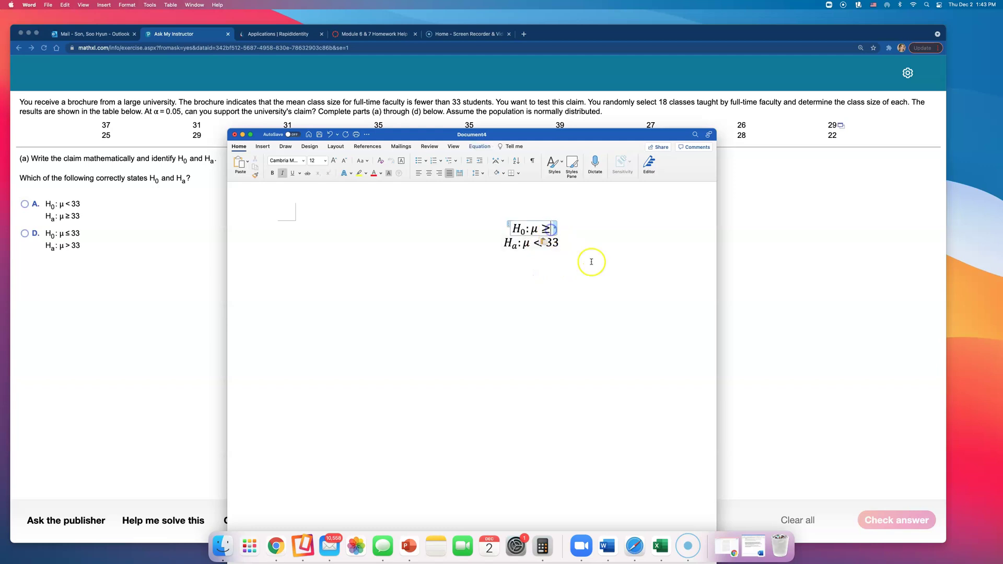
{"action": "type", "text": "33"}
{"action": "left_click", "coordinate": [599, 287]}
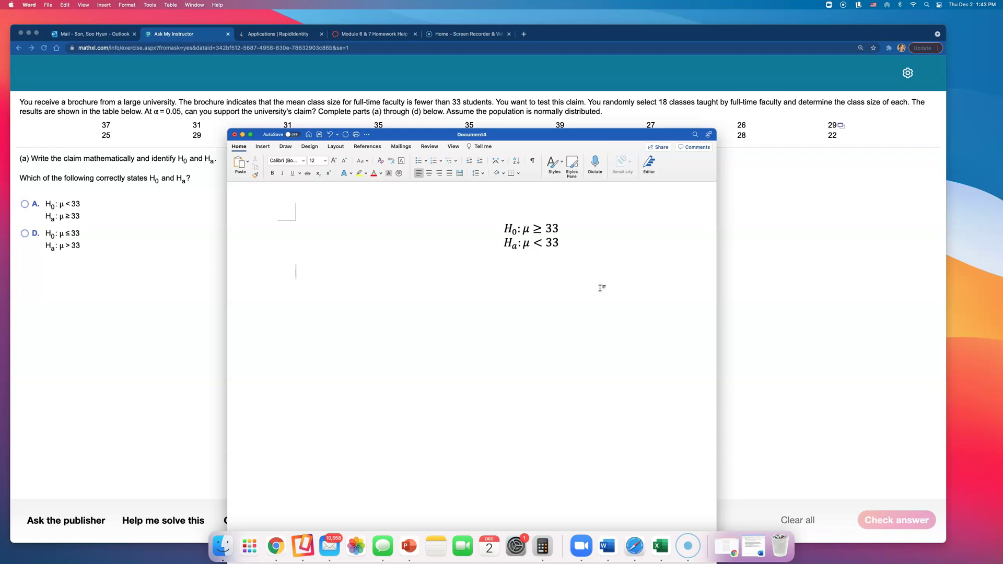
{"action": "left_click_drag", "start_coordinate": [522, 138], "coordinate": [646, 295]}
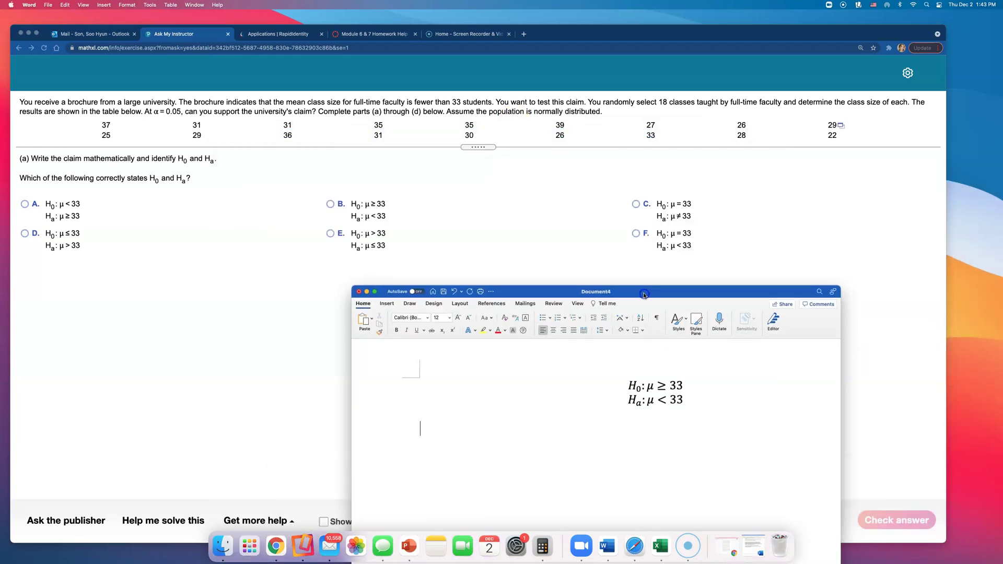
- Submit option B (H0: μ ≥ 33, Ha: μ < 33) for part (a) and dismiss the Well done message
{"action": "left_click", "coordinate": [331, 205]}
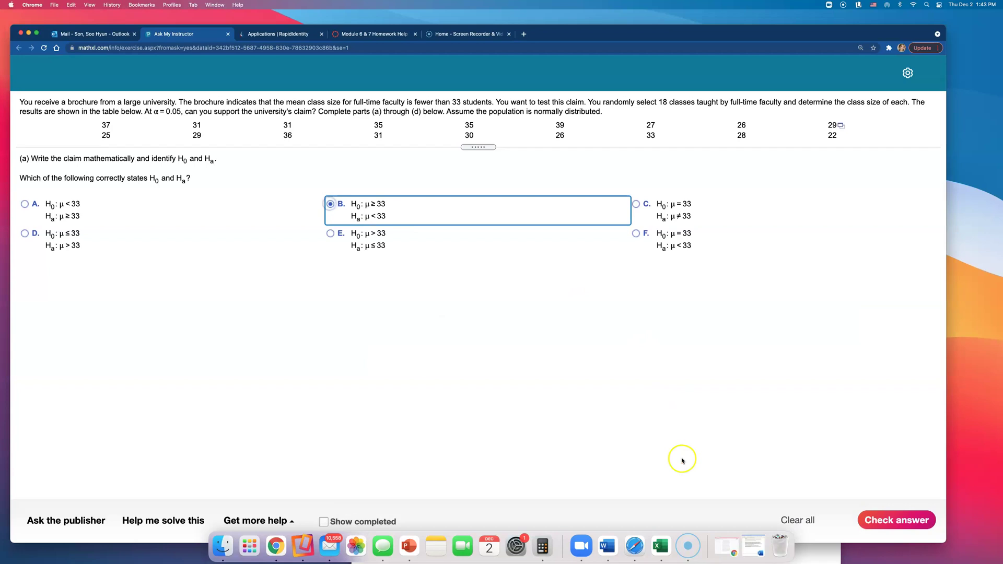
{"action": "left_click", "coordinate": [932, 529]}
{"action": "left_click", "coordinate": [479, 318]}
{"action": "left_click_drag", "start_coordinate": [353, 104], "coordinate": [490, 103]}
{"action": "left_click", "coordinate": [490, 103]}
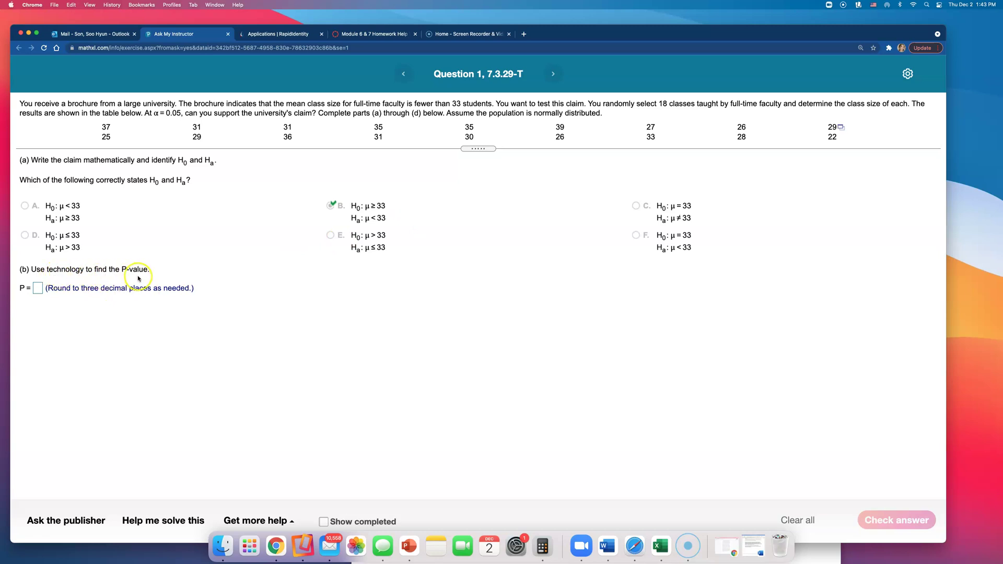
- Send the class-size data table to StatCrunch and sign in with the saved username
{"action": "left_click", "coordinate": [842, 128]}
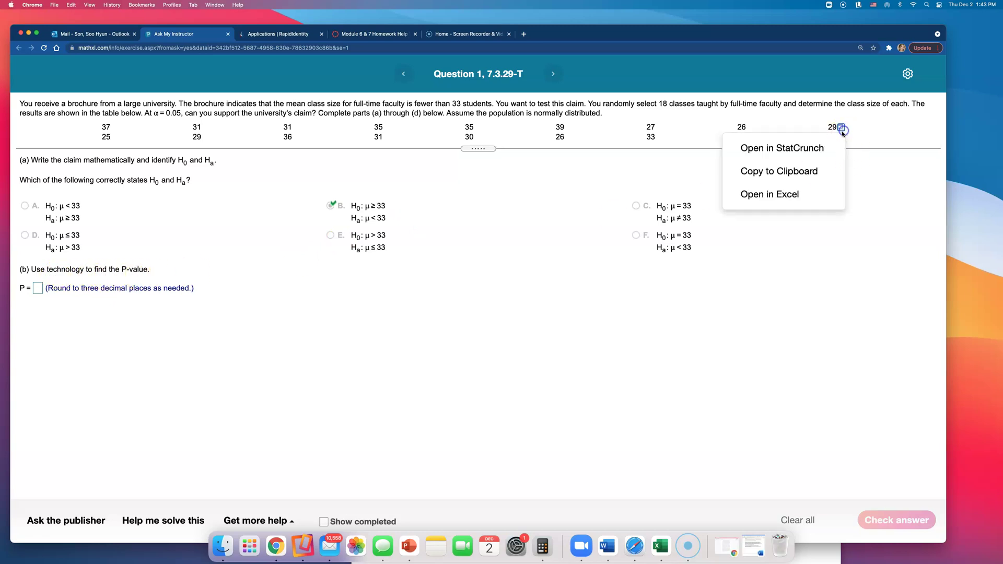
{"action": "left_click", "coordinate": [820, 156]}
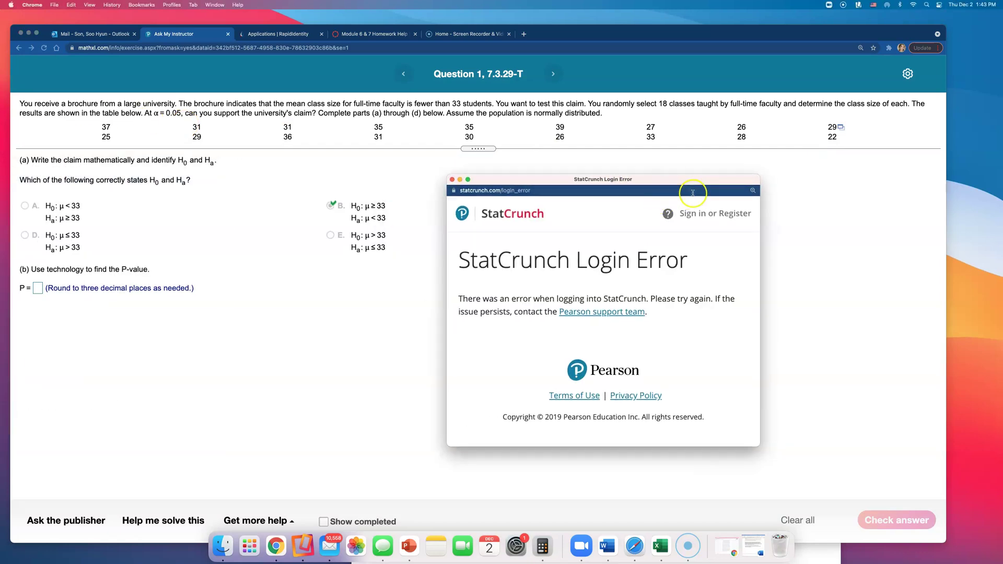
{"action": "left_click", "coordinate": [709, 215]}
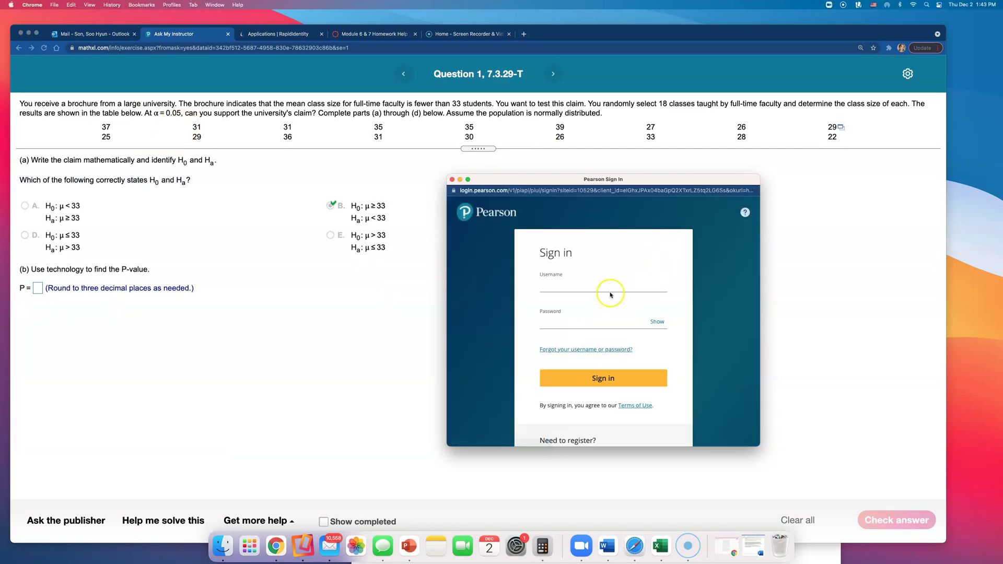
{"action": "left_click", "coordinate": [606, 287]}
{"action": "left_click", "coordinate": [601, 328]}
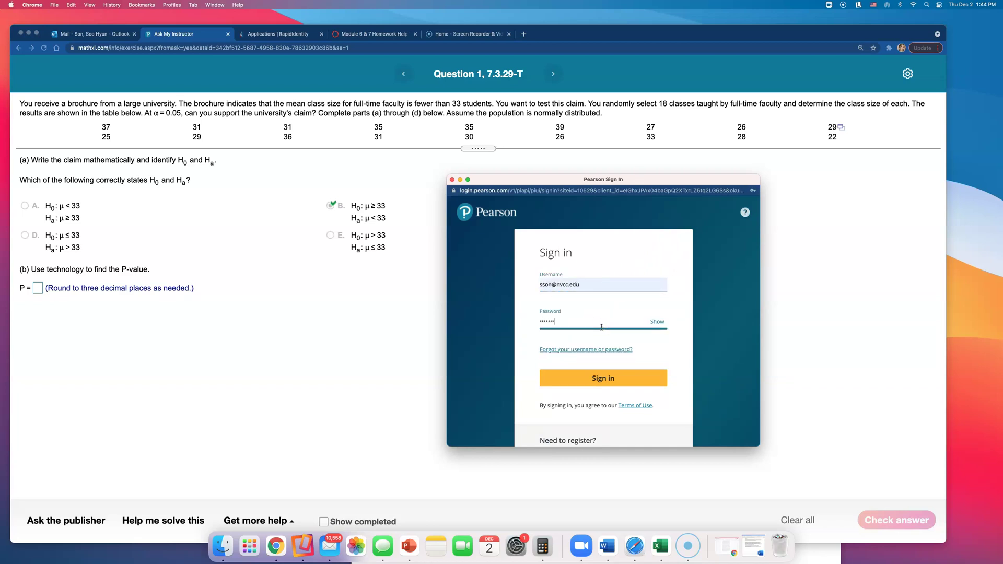
{"action": "key", "text": "Return"}
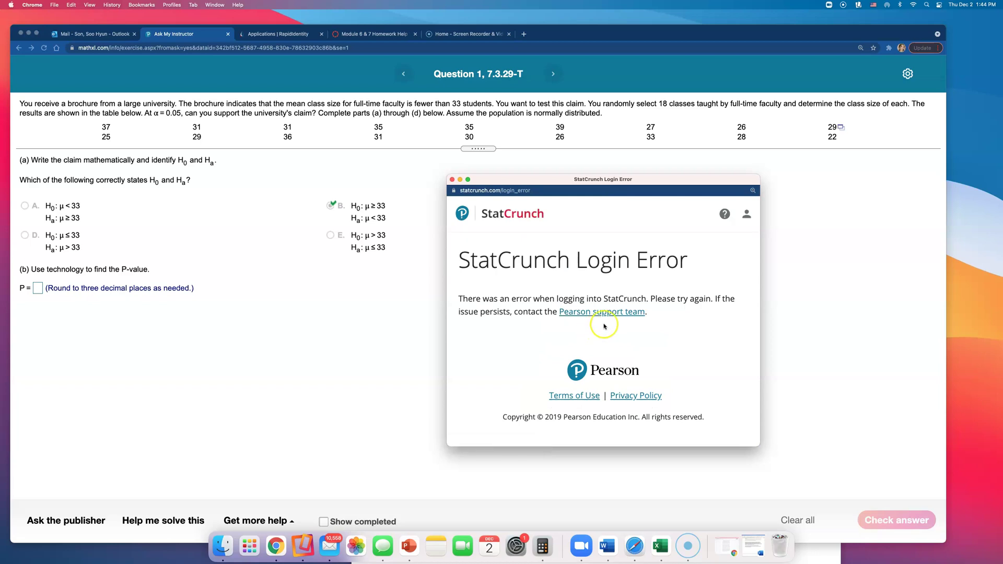
- Close the StatCrunch login error and open the class-size data in StatCrunch again
{"action": "left_click", "coordinate": [582, 191]}
{"action": "left_click", "coordinate": [452, 179]}
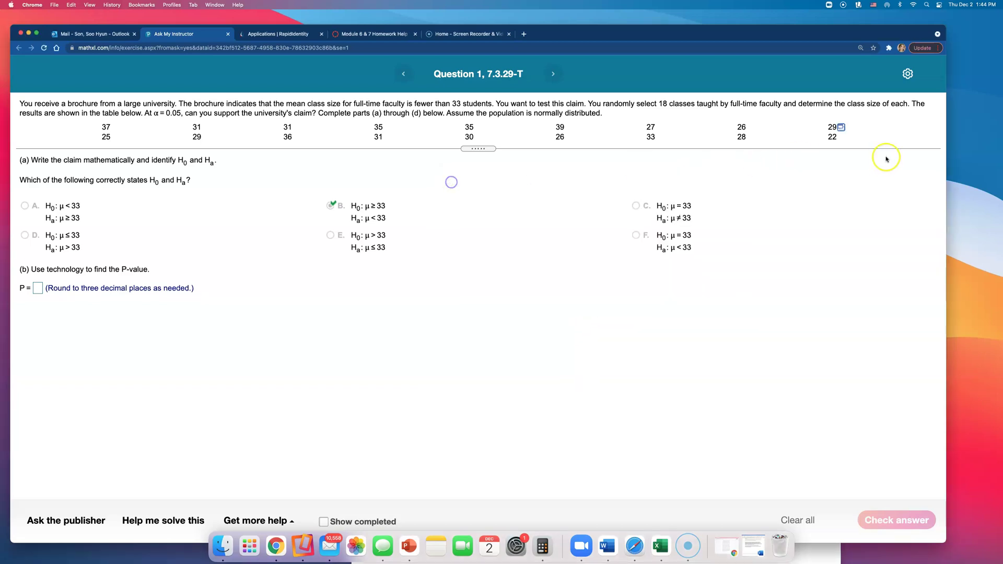
{"action": "left_click", "coordinate": [841, 127]}
{"action": "left_click", "coordinate": [805, 148]}
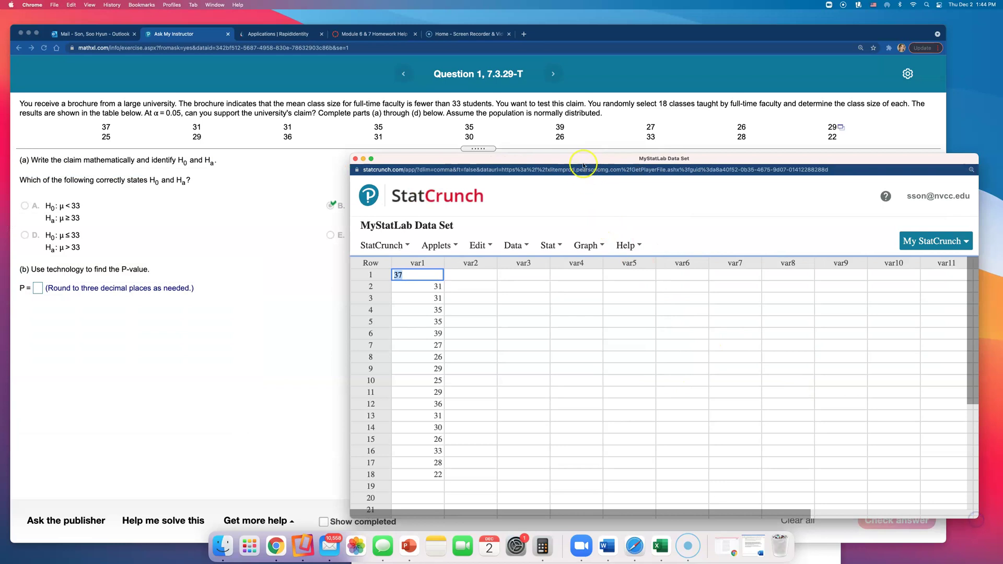
{"action": "left_click_drag", "start_coordinate": [578, 161], "coordinate": [459, 155]}
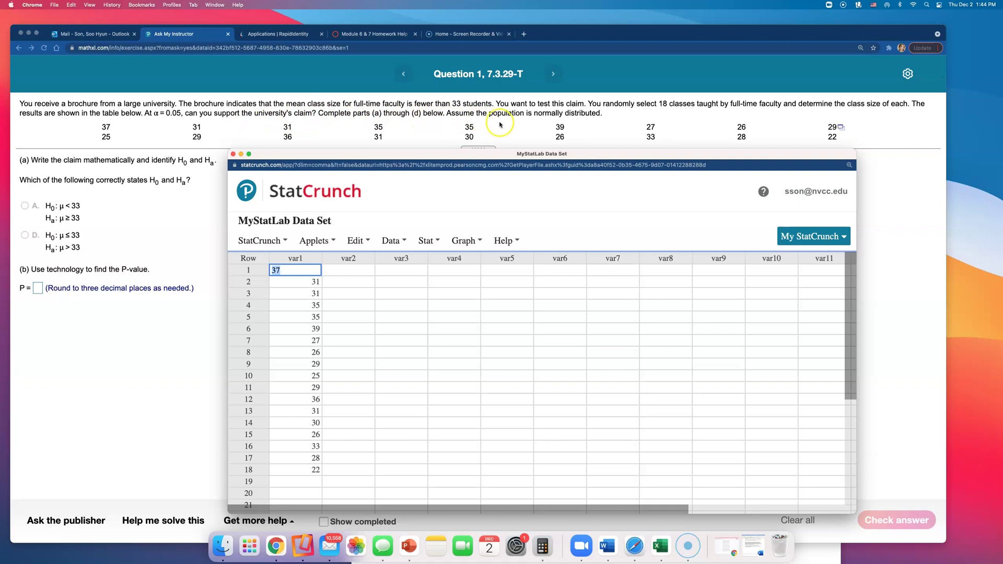
{"action": "scroll", "coordinate": [499, 123], "scroll_direction": "down", "scroll_amount": 1}
{"action": "left_click", "coordinate": [446, 113]}
{"action": "left_click_drag", "start_coordinate": [447, 113], "coordinate": [597, 116]}
{"action": "left_click", "coordinate": [603, 117]}
{"action": "left_click", "coordinate": [823, 558]}
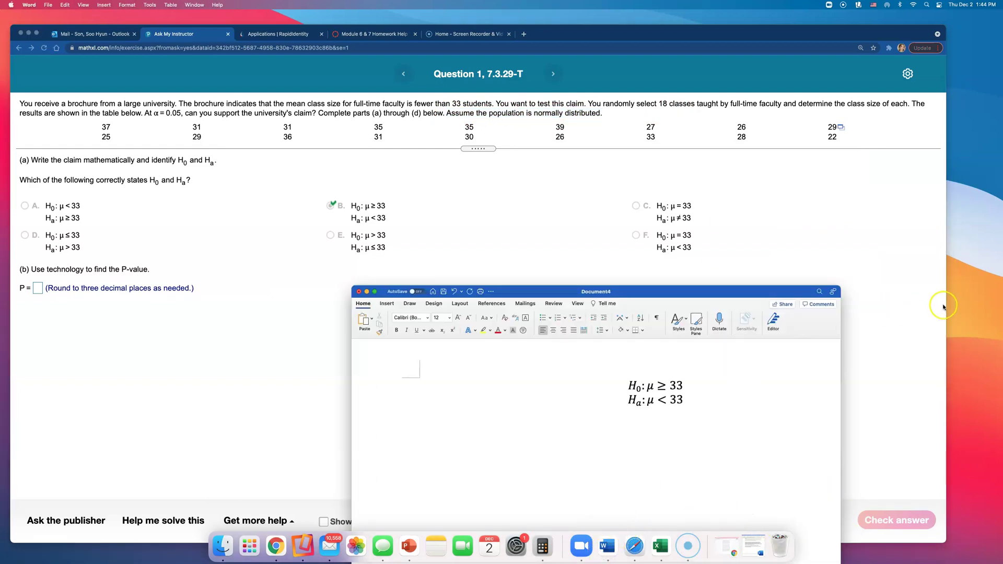
{"action": "left_click_drag", "start_coordinate": [946, 303], "coordinate": [725, 312]}
{"action": "left_click", "coordinate": [753, 235]}
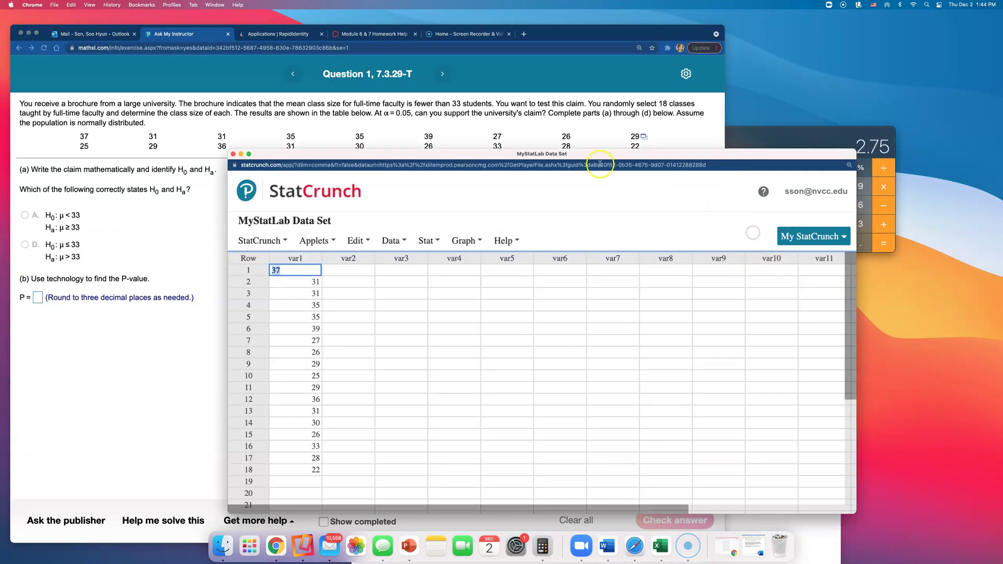
{"action": "left_click_drag", "start_coordinate": [594, 159], "coordinate": [580, 176]}
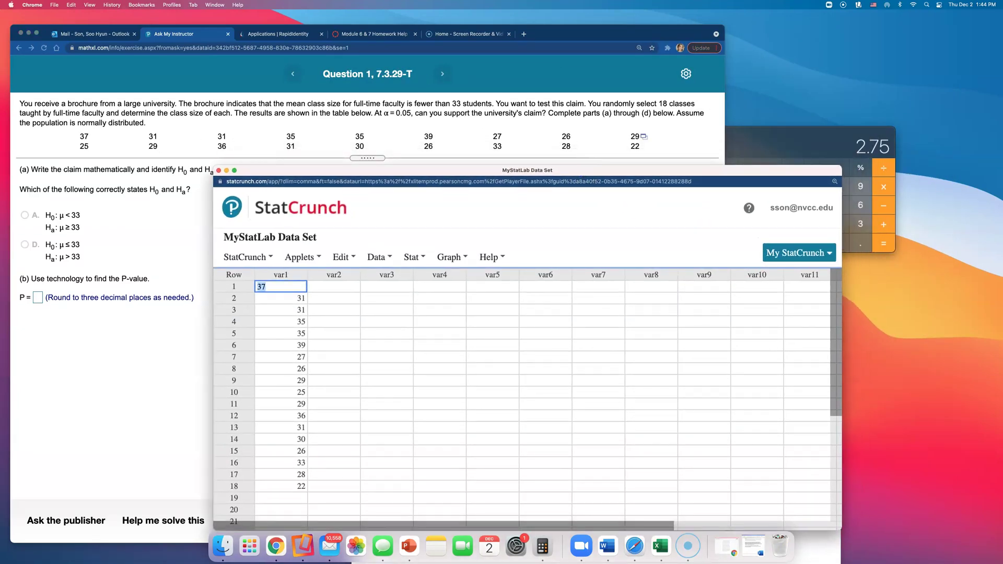
{"action": "left_click", "coordinate": [116, 35]}
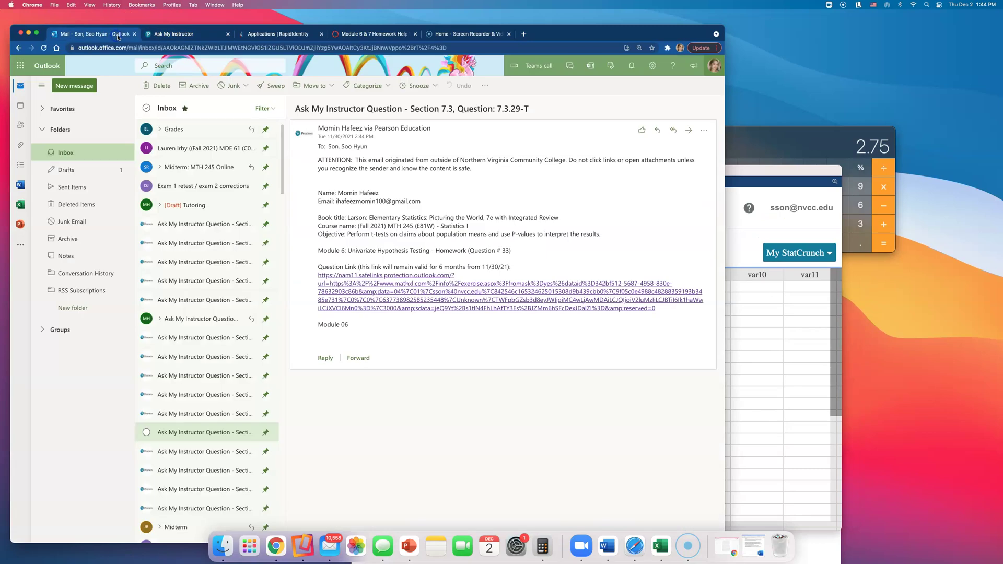
{"action": "left_click", "coordinate": [164, 35]}
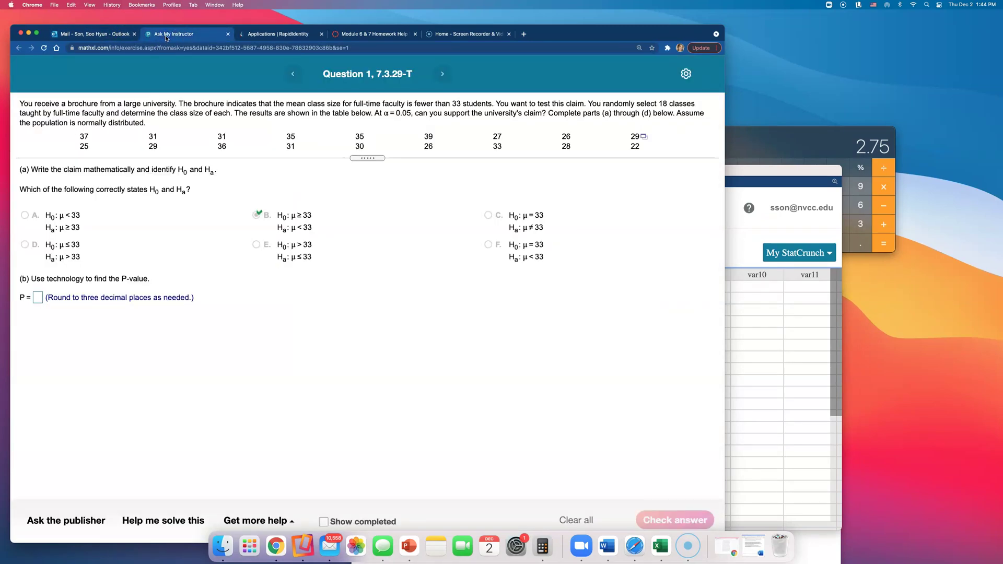
{"action": "left_click", "coordinate": [784, 402]}
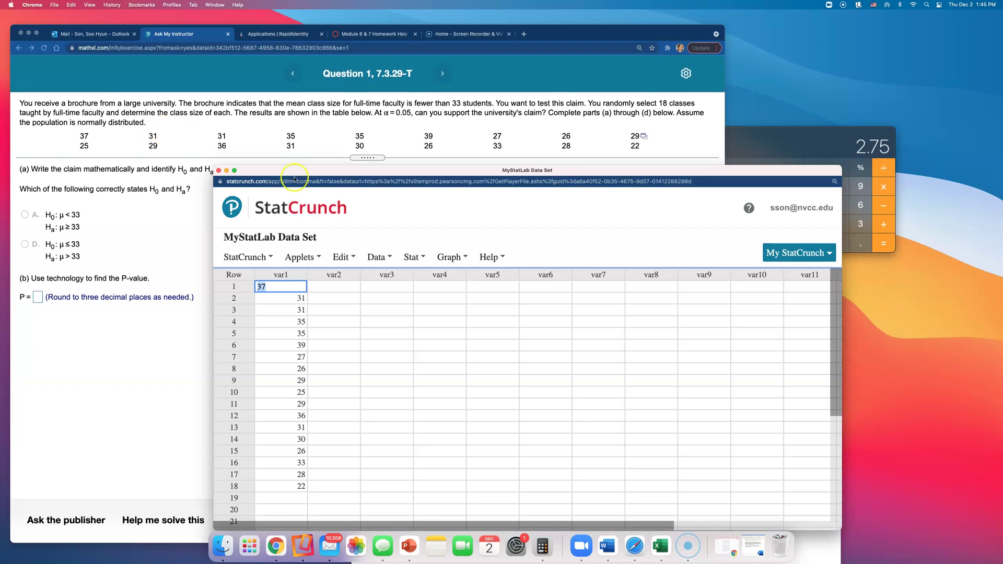
- Start a One Sample T test With Data on var1 and move its window aside
{"action": "left_click", "coordinate": [408, 257]}
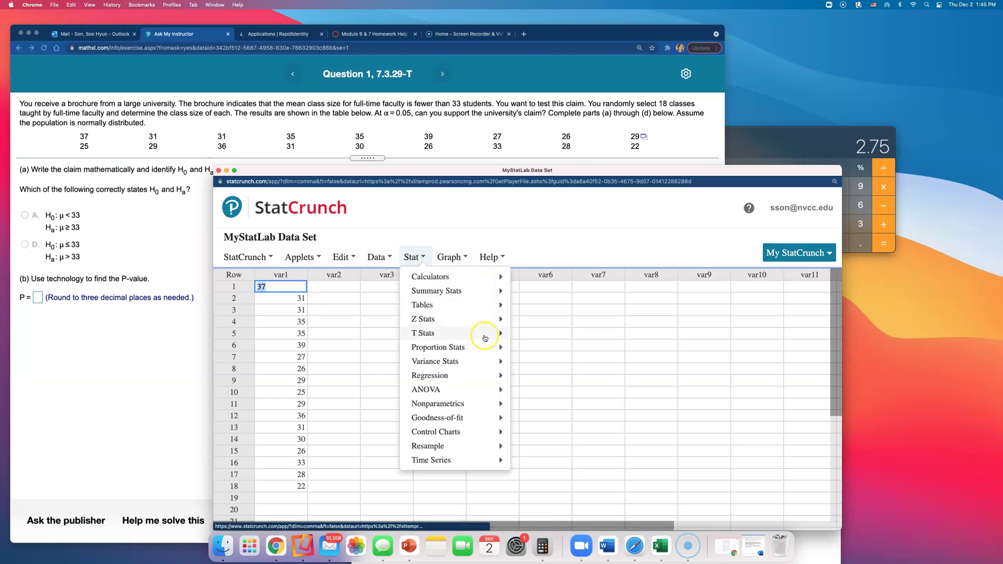
{"action": "mouse_move", "coordinate": [485, 336]}
{"action": "mouse_move", "coordinate": [580, 338]}
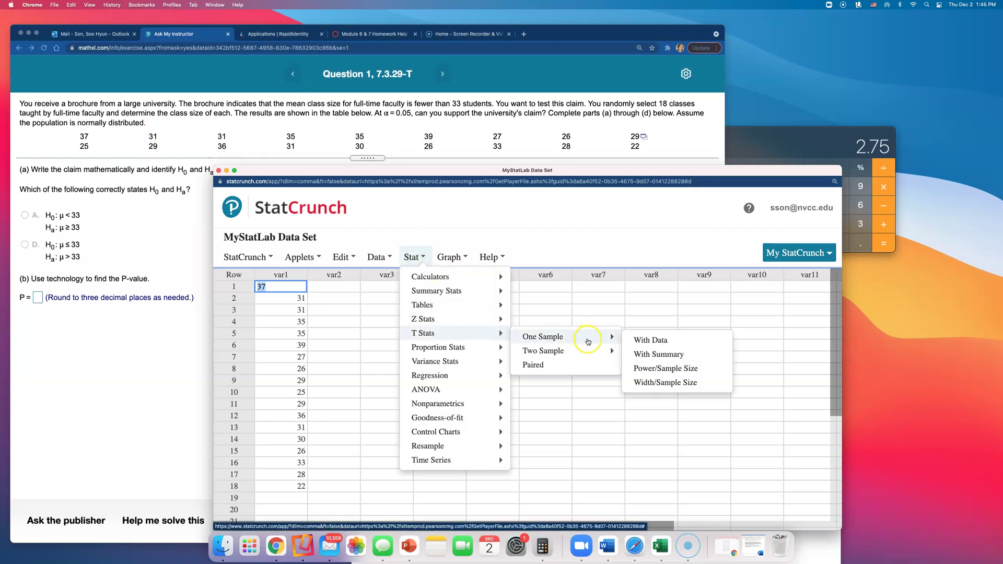
{"action": "left_click", "coordinate": [674, 344]}
{"action": "left_click", "coordinate": [394, 241]}
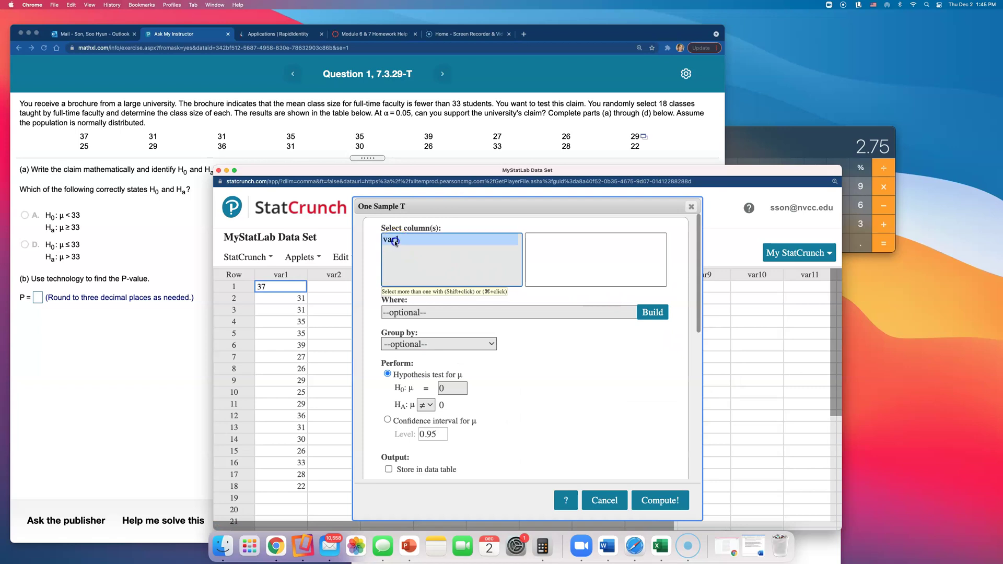
{"action": "left_click", "coordinate": [412, 177]}
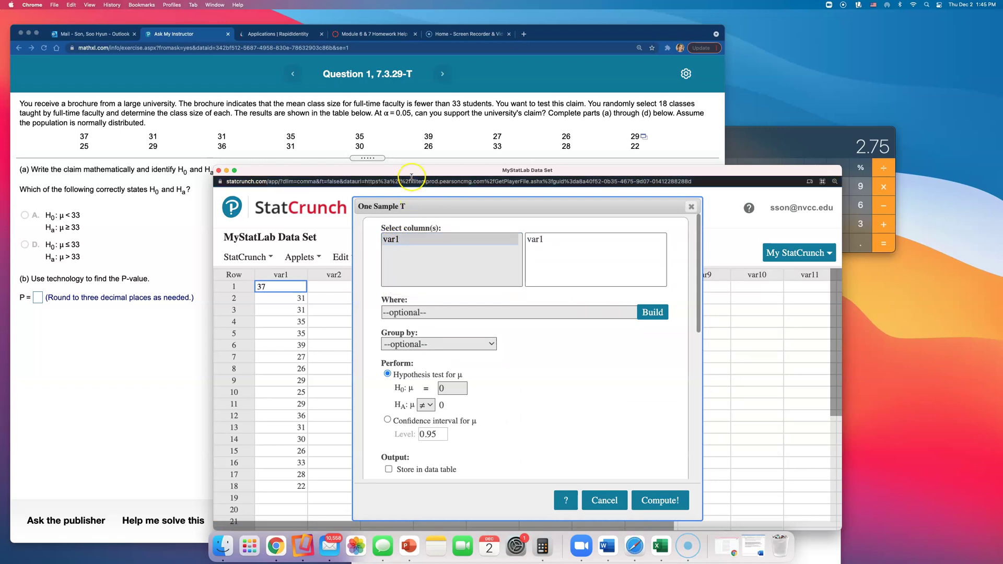
{"action": "left_click_drag", "start_coordinate": [412, 177], "coordinate": [625, 124]}
- Test H0 mean 33 against a less-than alternative, giving a P-value of 0.0187
{"action": "left_click", "coordinate": [616, 359]}
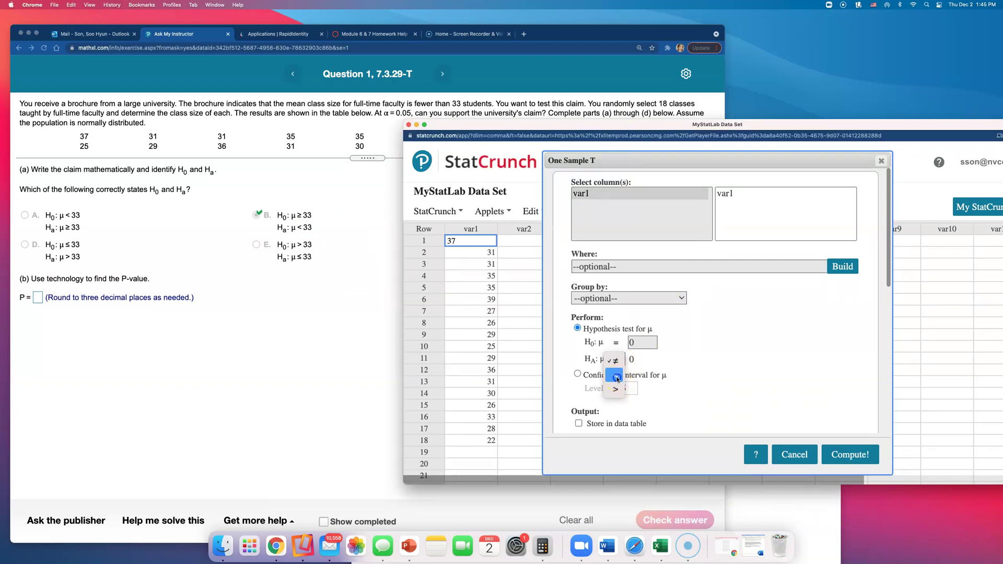
{"action": "left_click", "coordinate": [617, 375]}
{"action": "left_click", "coordinate": [647, 348]}
{"action": "type", "text": "33"}
{"action": "left_click", "coordinate": [735, 358]}
{"action": "left_click", "coordinate": [616, 350]}
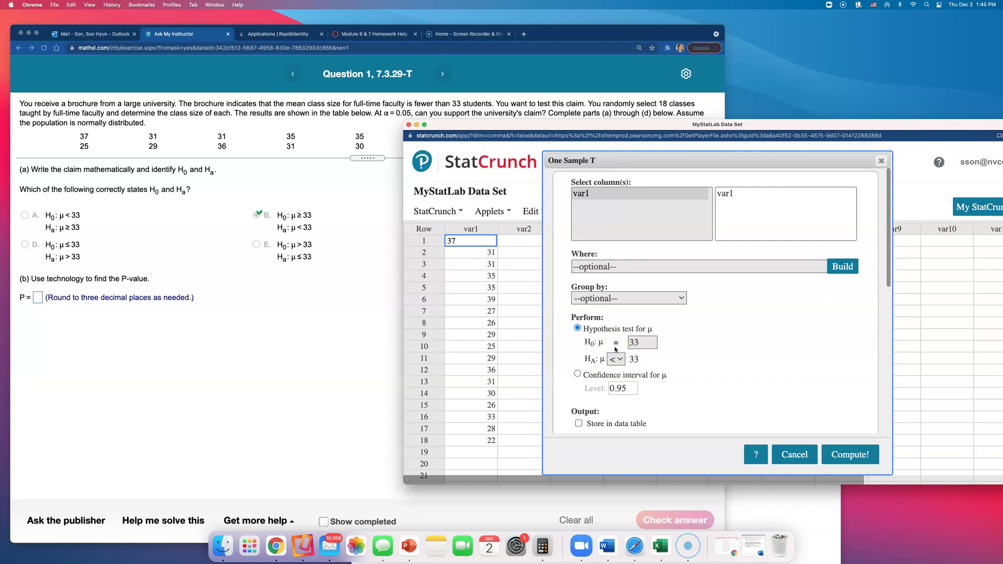
{"action": "left_click", "coordinate": [645, 359]}
{"action": "left_click", "coordinate": [849, 455]}
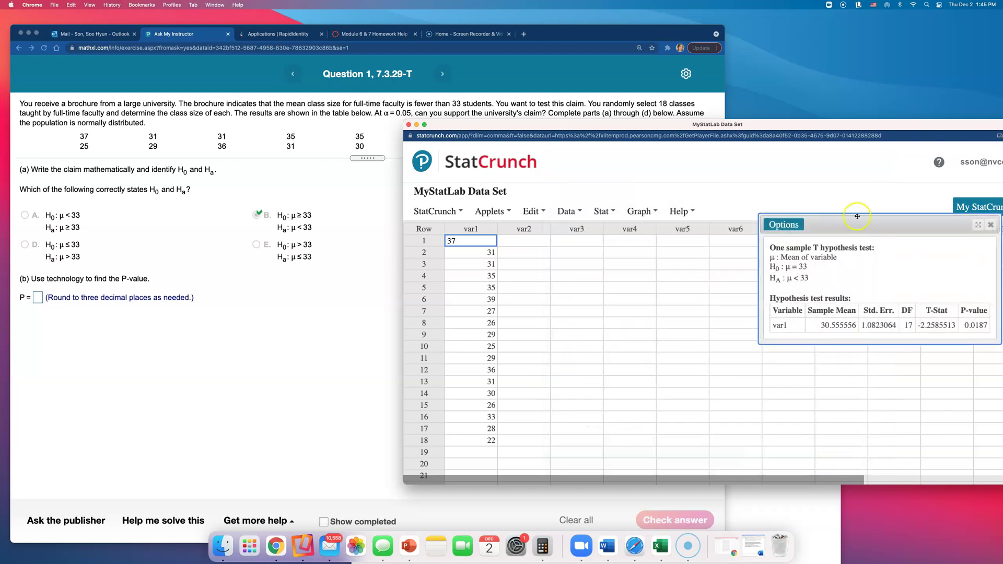
- Enter P-value 0.019 for part (b) and confirm it is correct
{"action": "left_click_drag", "start_coordinate": [847, 216], "coordinate": [808, 163]}
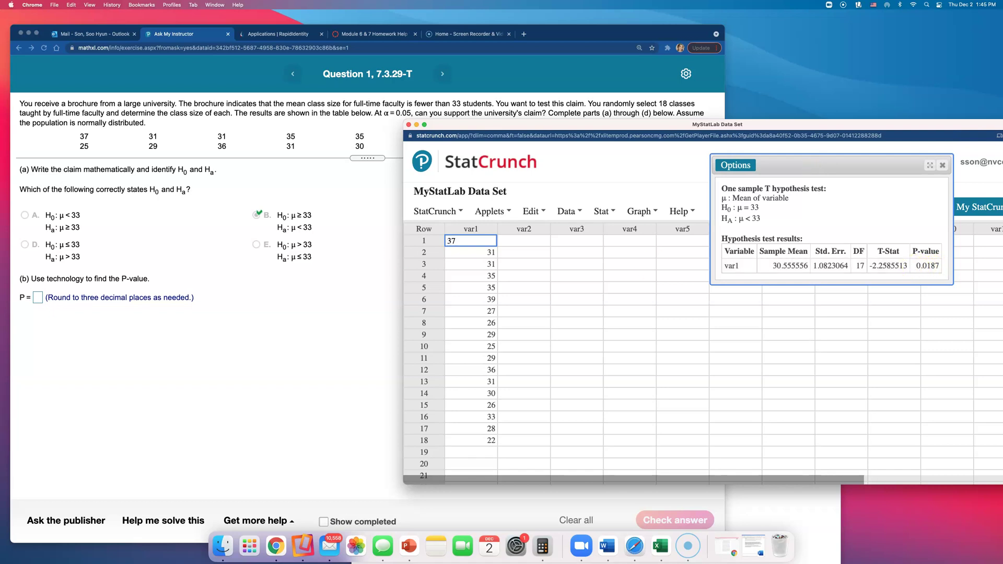
{"action": "left_click", "coordinate": [38, 298]}
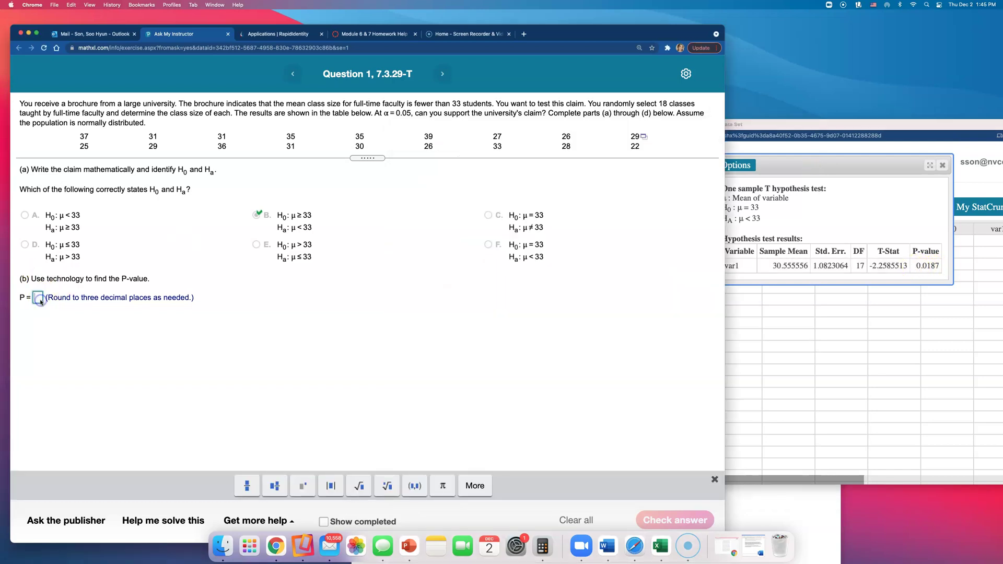
{"action": "type", "text": "0.0"}
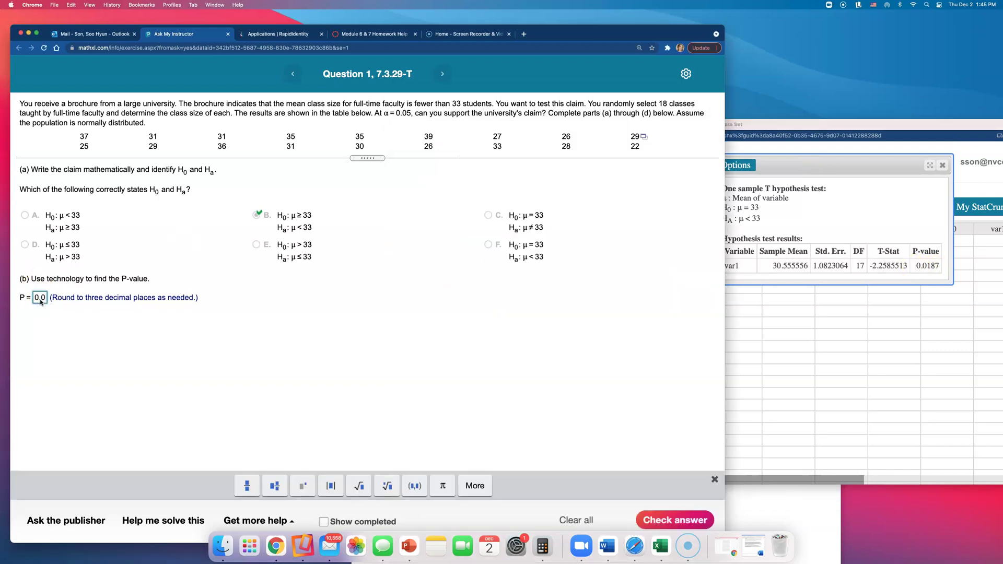
{"action": "type", "text": "19"}
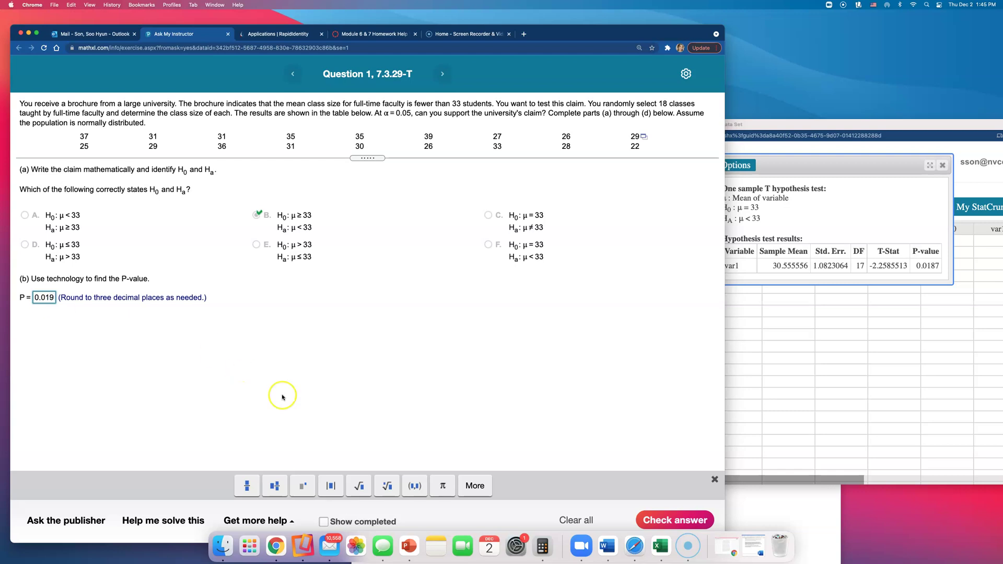
{"action": "left_click", "coordinate": [645, 518]}
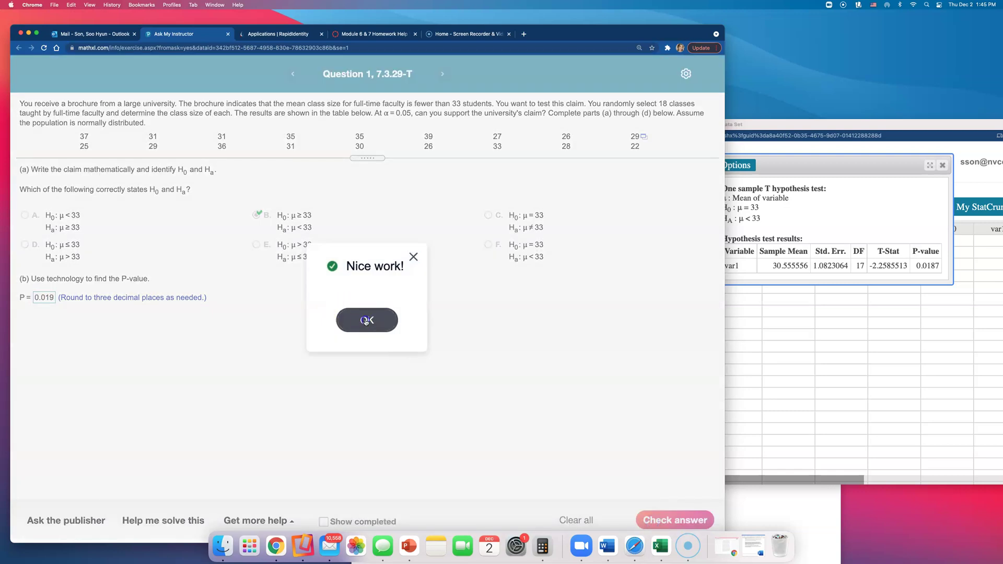
{"action": "left_click", "coordinate": [366, 321]}
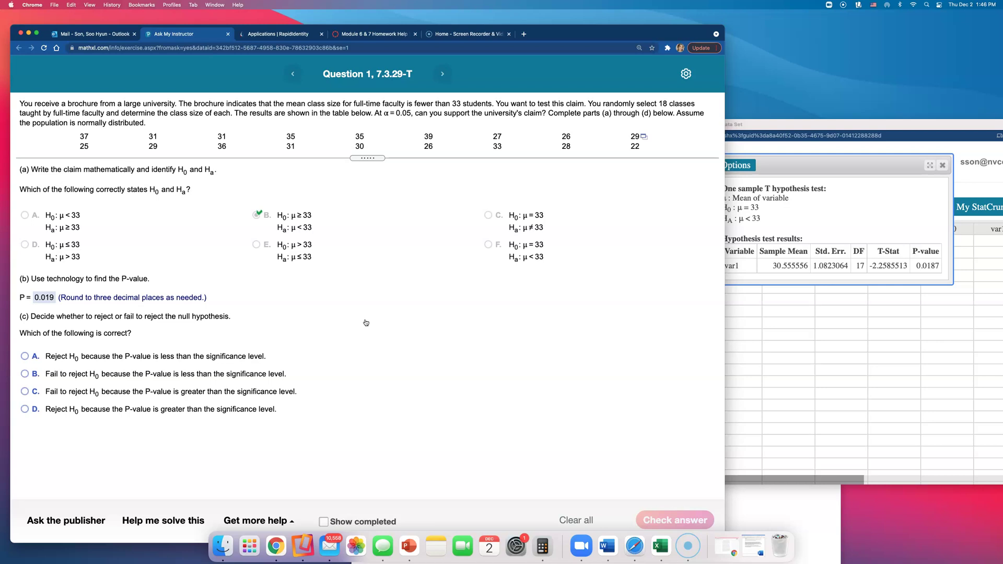
- Choose Reject H0 for part (c) because the P-value is small, and check it
{"action": "left_click", "coordinate": [397, 156]}
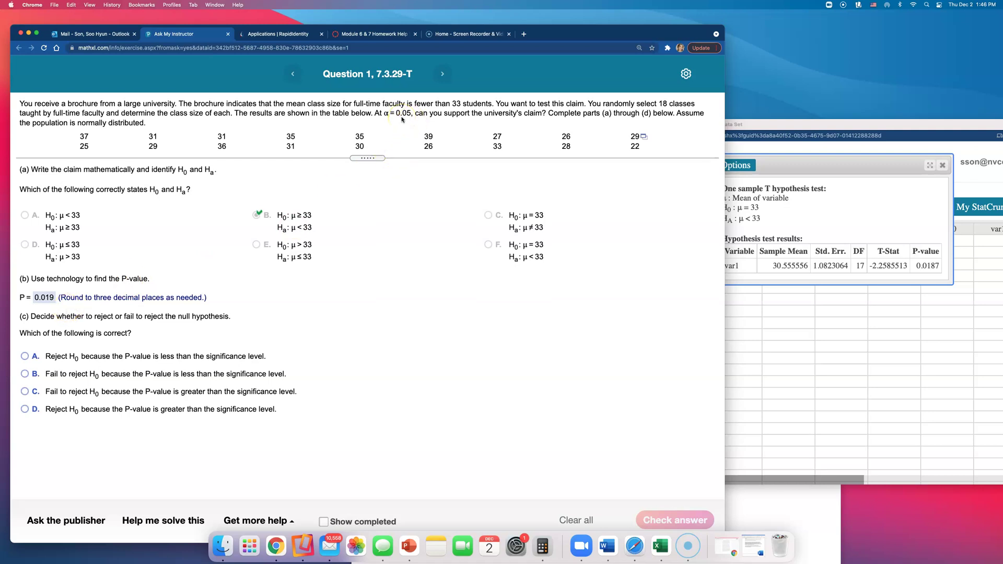
{"action": "left_click", "coordinate": [25, 358]}
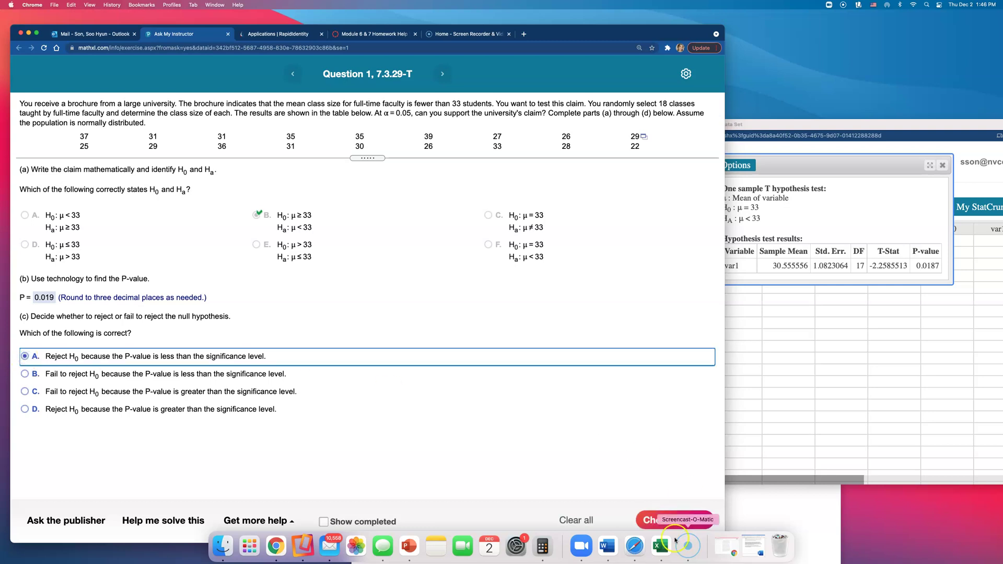
{"action": "left_click", "coordinate": [673, 520]}
- Answer part (d) with sufficient evidence of fewer than 33 students, then return to the Outlook email
{"action": "left_click", "coordinate": [380, 320]}
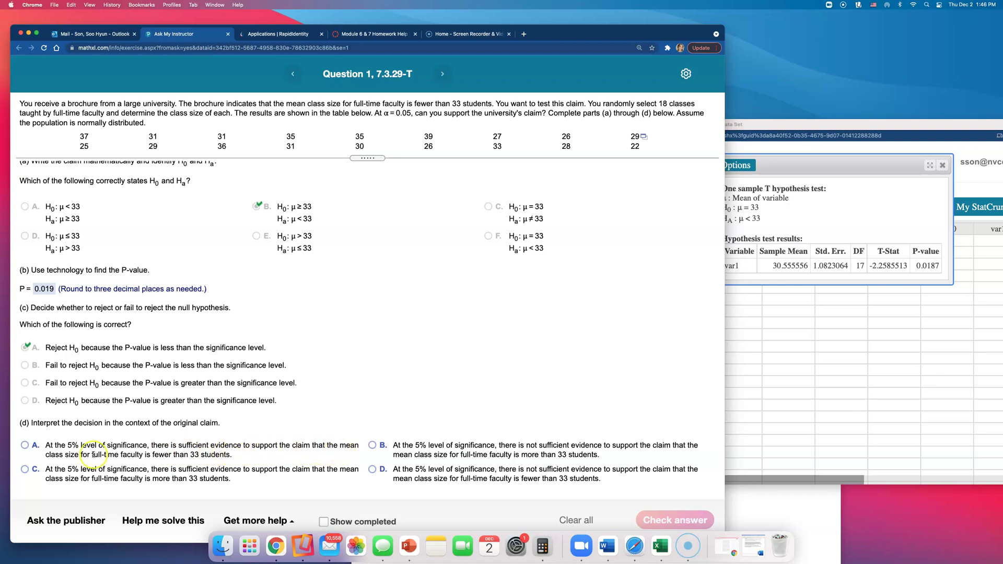
{"action": "left_click", "coordinate": [165, 454]}
{"action": "left_click", "coordinate": [674, 522]}
{"action": "left_click", "coordinate": [371, 321]}
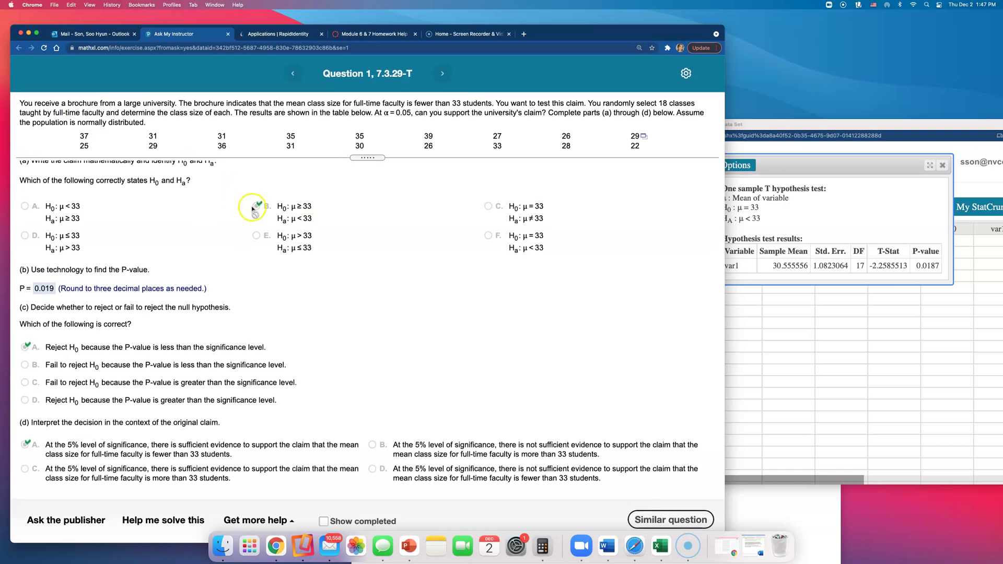
{"action": "left_click", "coordinate": [117, 35]}
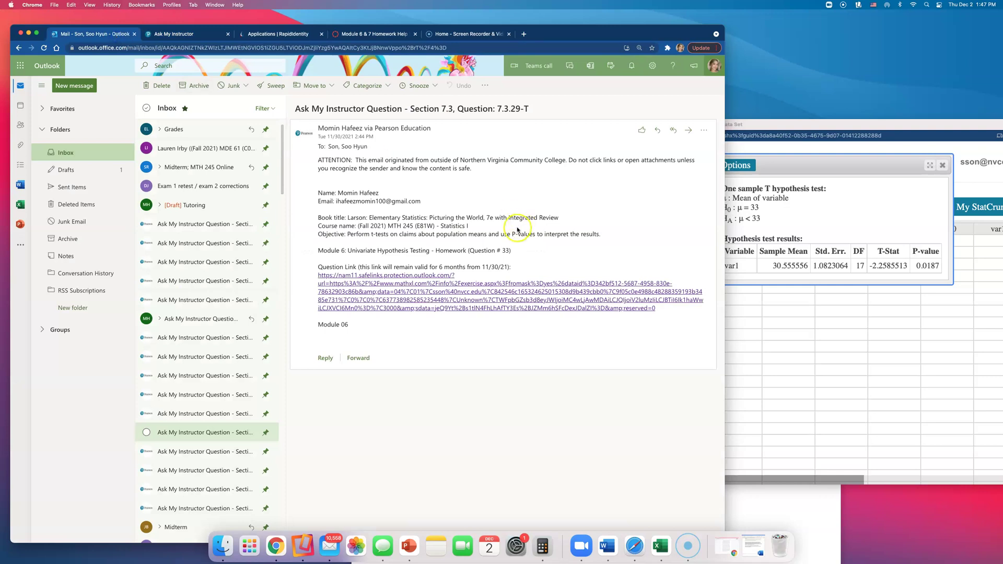